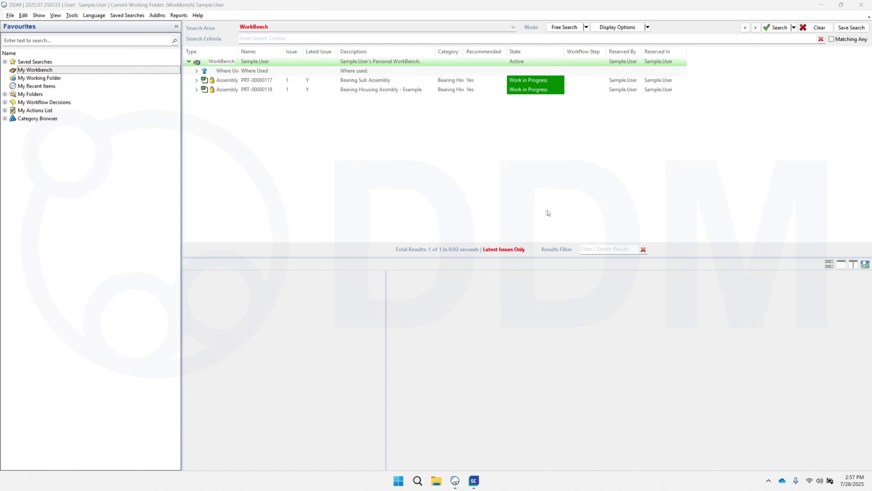
Load the Bearing Housing Assmbly - Example (PRT-00000118) from the DDM workbench into Solid Edge with all its components.
double_click(371, 90)
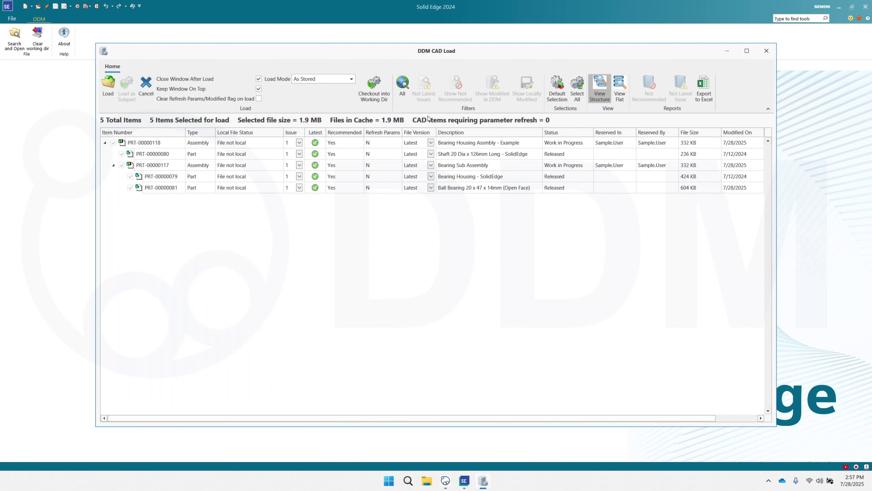
left_click(106, 84)
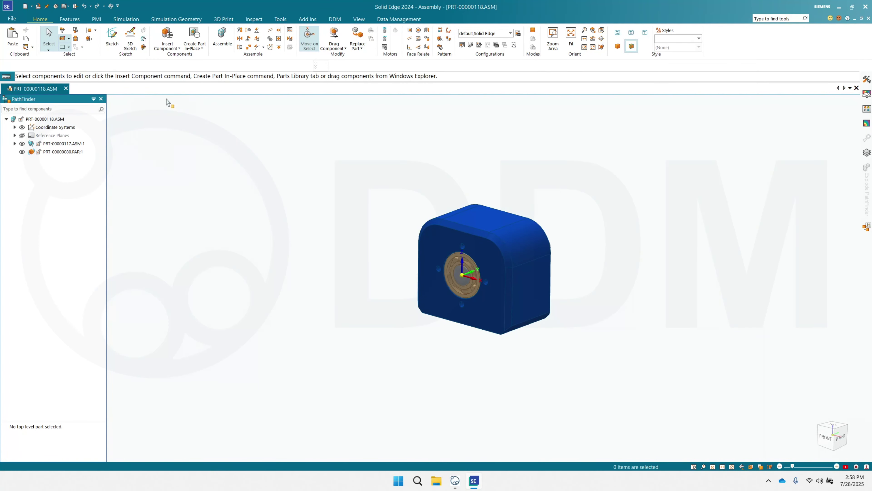
Open subassembly PRT-00000117 from the top assembly, and open its bearing housing part PRT-00000079 in a separate document.
right_click(57, 147)
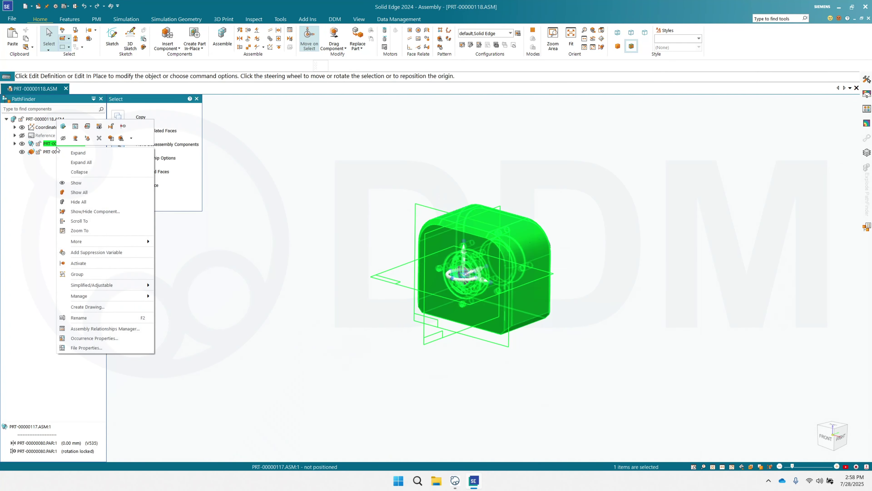
left_click(88, 127)
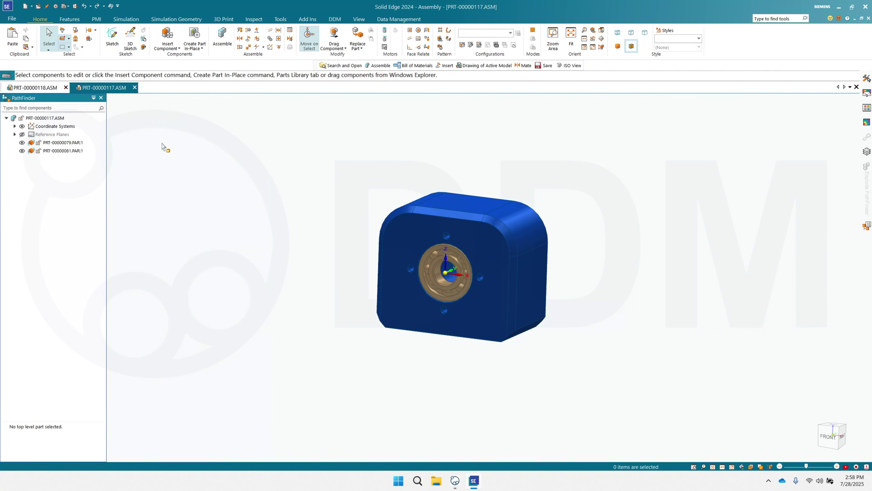
left_click(411, 237)
right_click(411, 237)
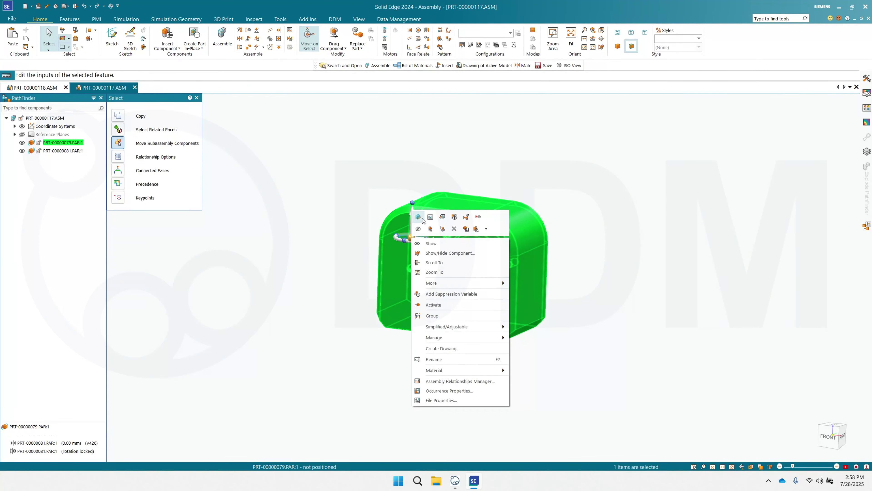
left_click(445, 216)
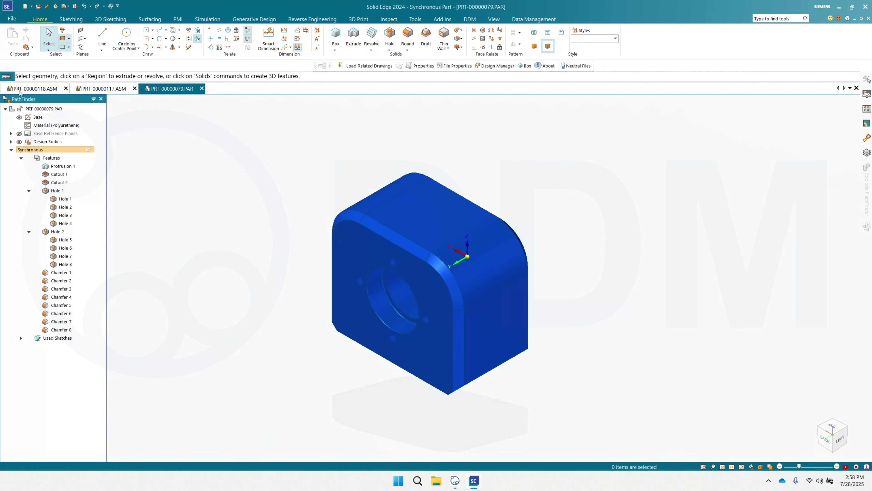
Run a DDM save on top-level assembly PRT-00000118 to review the required save actions, and cancel it.
left_click(35, 88)
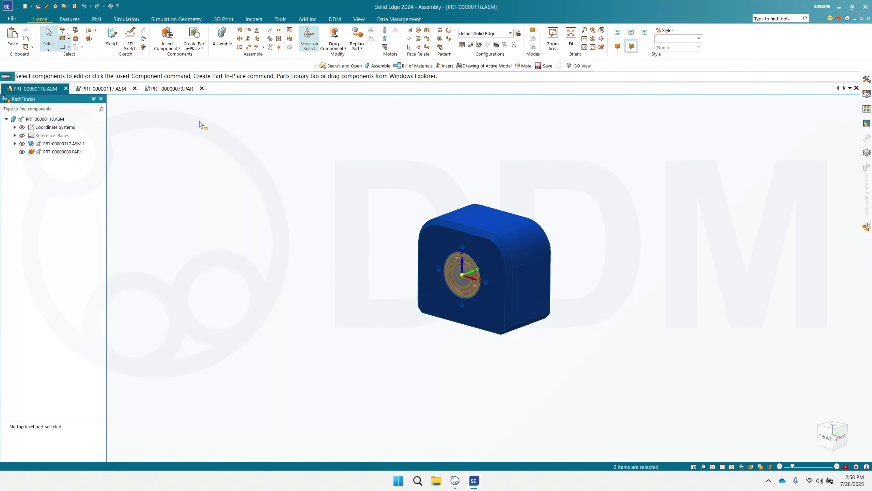
left_click(330, 20)
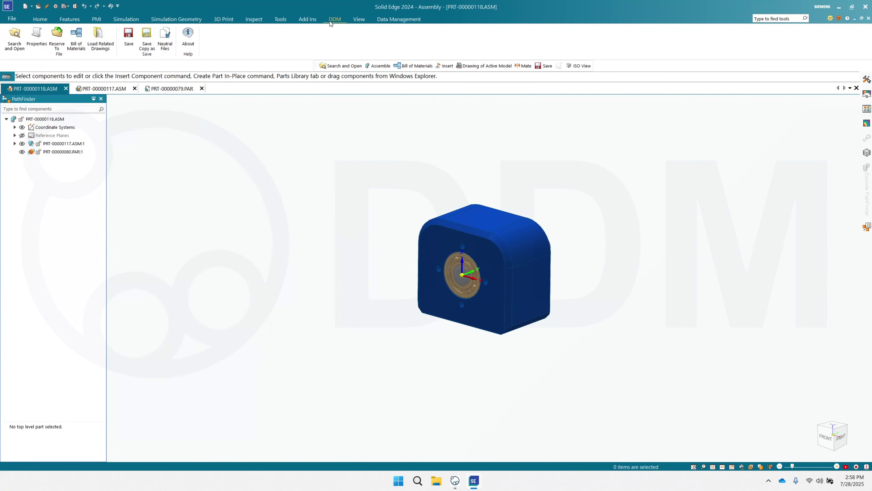
left_click(129, 38)
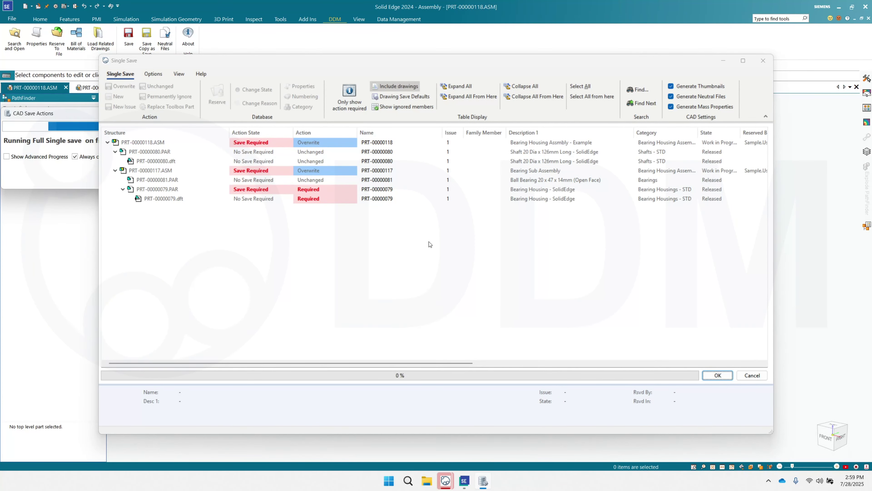
left_click(755, 376)
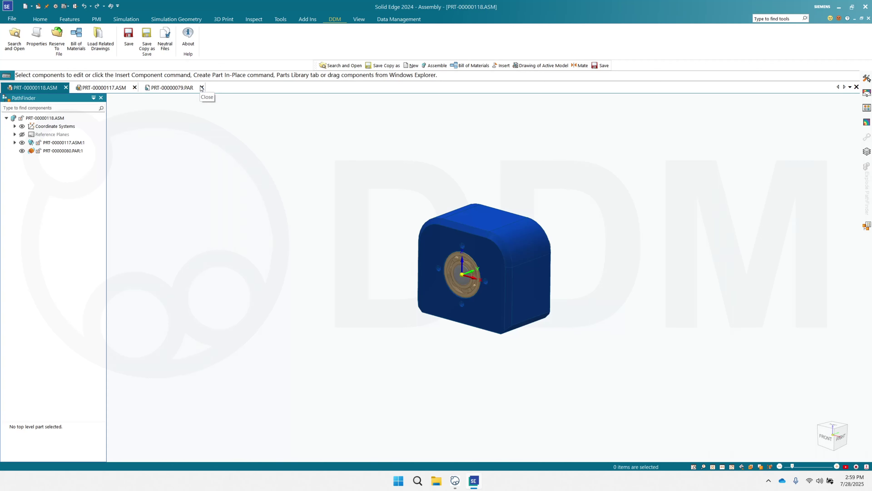
Close all open documents and clear the DDM working folder, including the locally modified files.
left_click(135, 87)
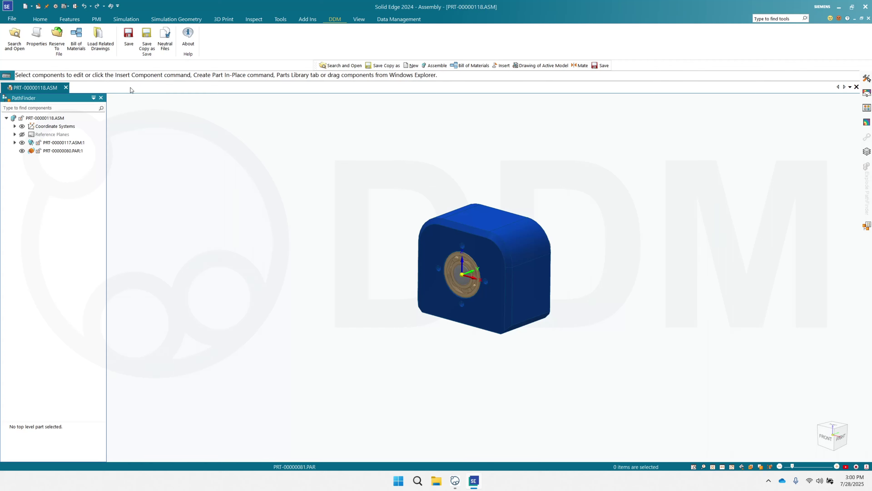
left_click(66, 87)
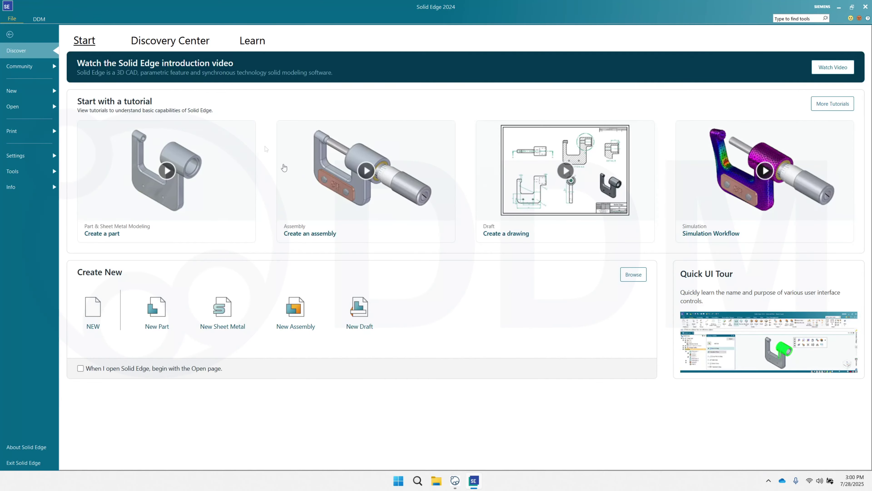
left_click(45, 19)
left_click(37, 36)
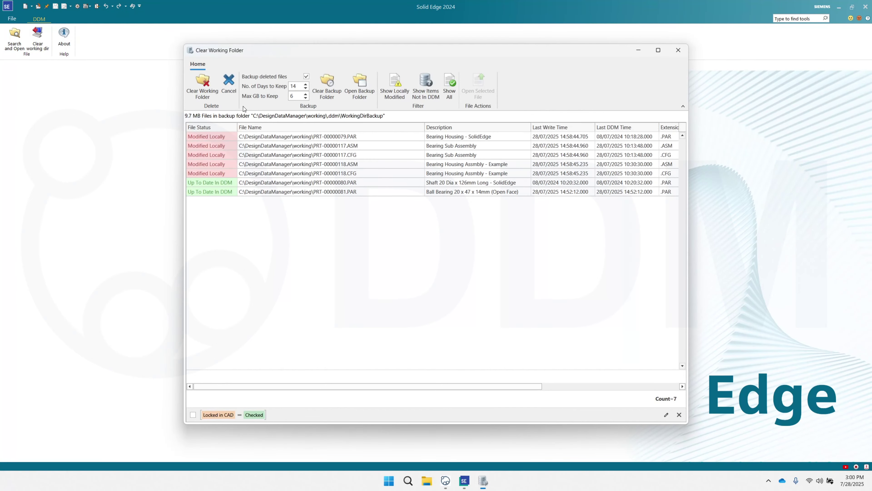
left_click(203, 85)
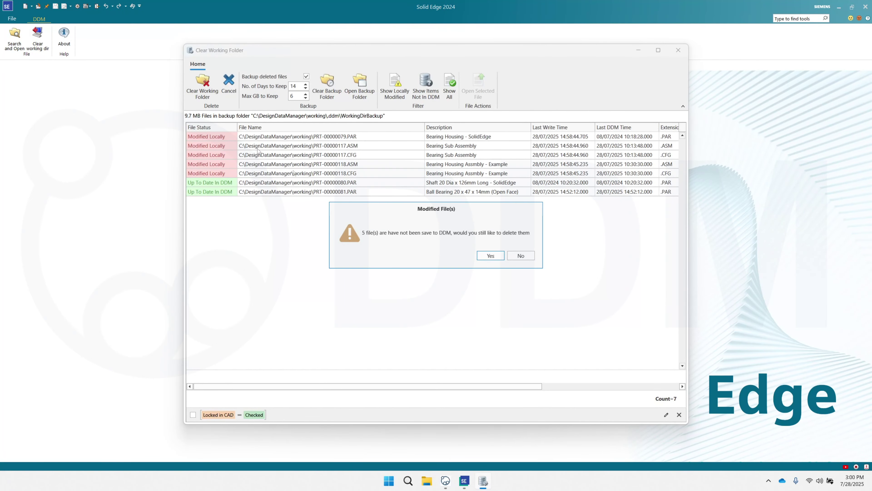
left_click(488, 257)
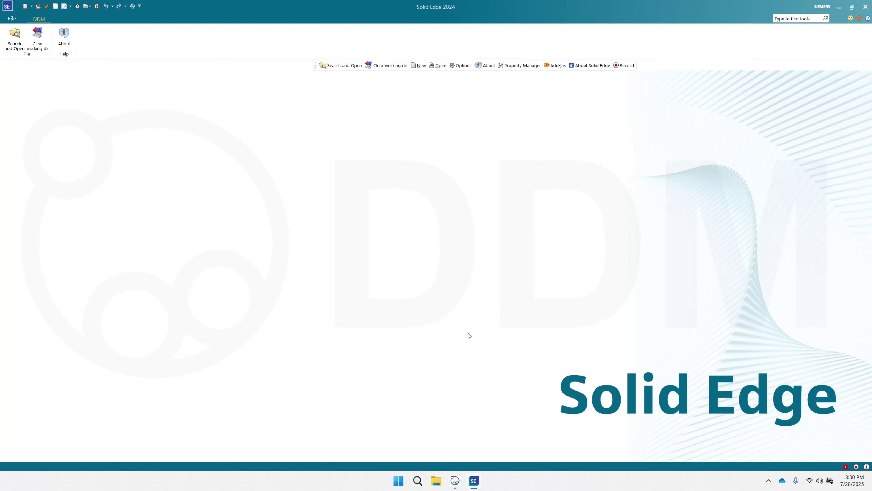
Switch to DDM and load assembly PRT-00000118 into Solid Edge again using the As Stored load mode.
mouse_move(460, 479)
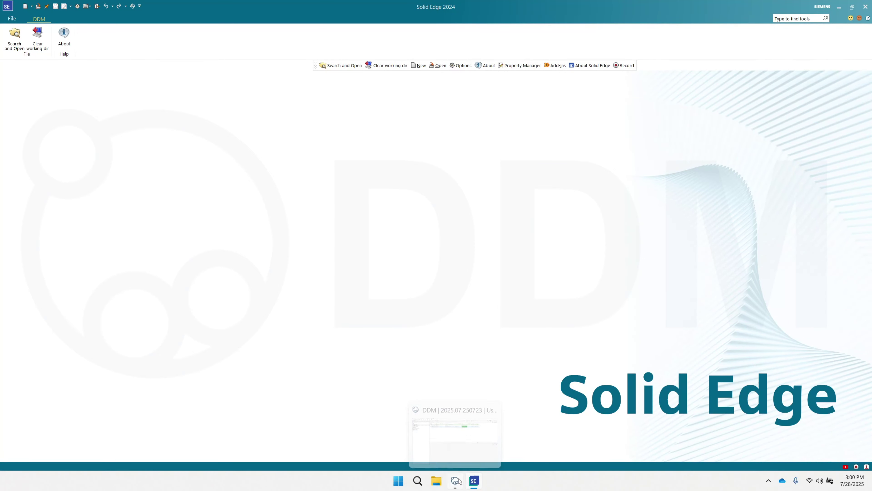
left_click(453, 443)
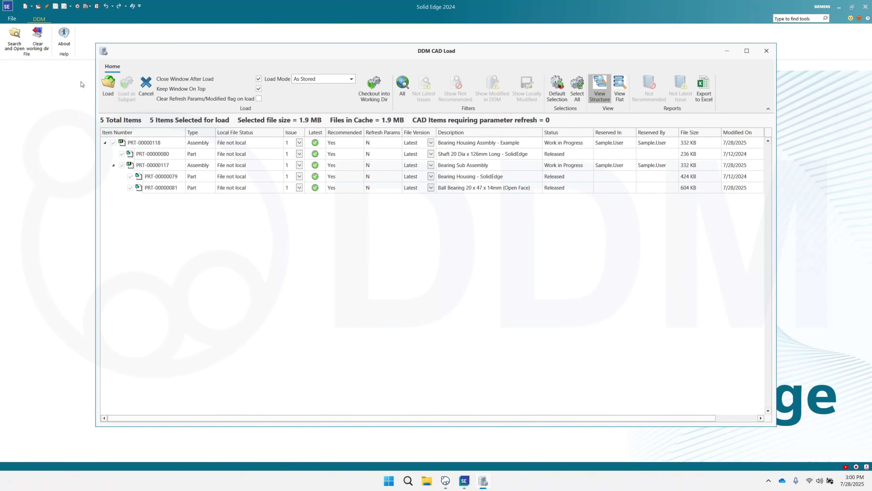
left_click(106, 88)
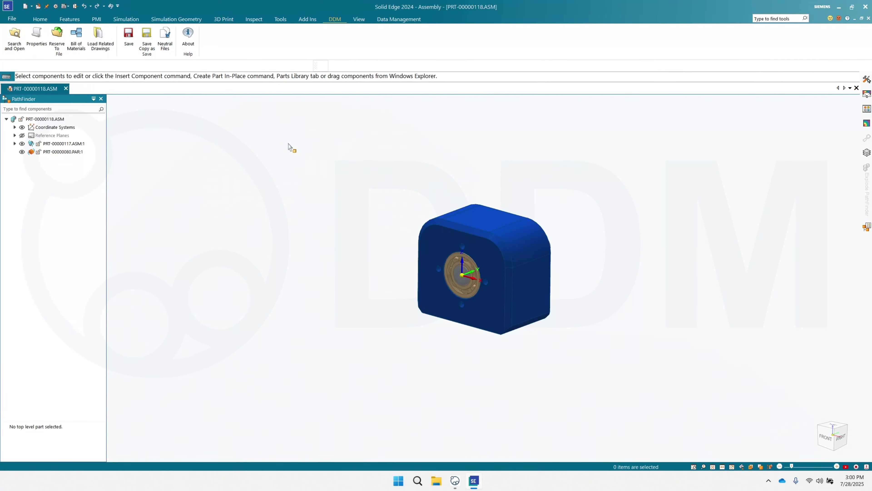
Open subassembly PRT-00000117 and its housing part PRT-00000079 from the reloaded assembly.
right_click(70, 146)
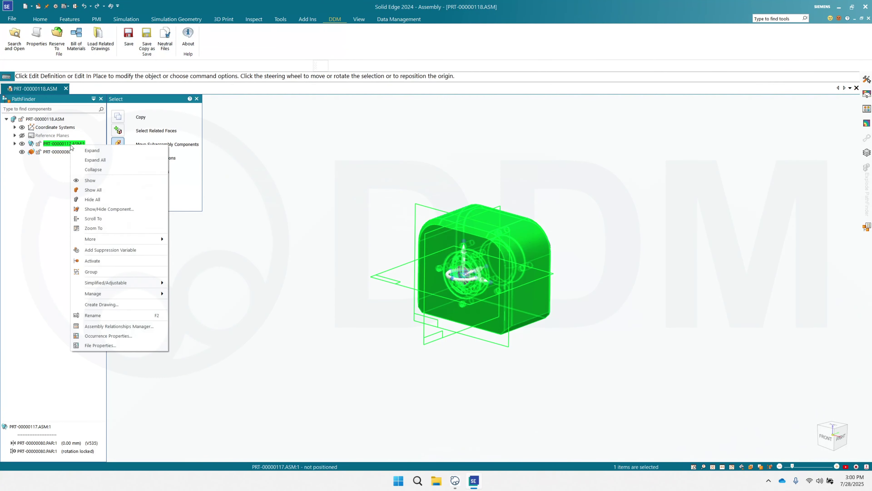
left_click(102, 125)
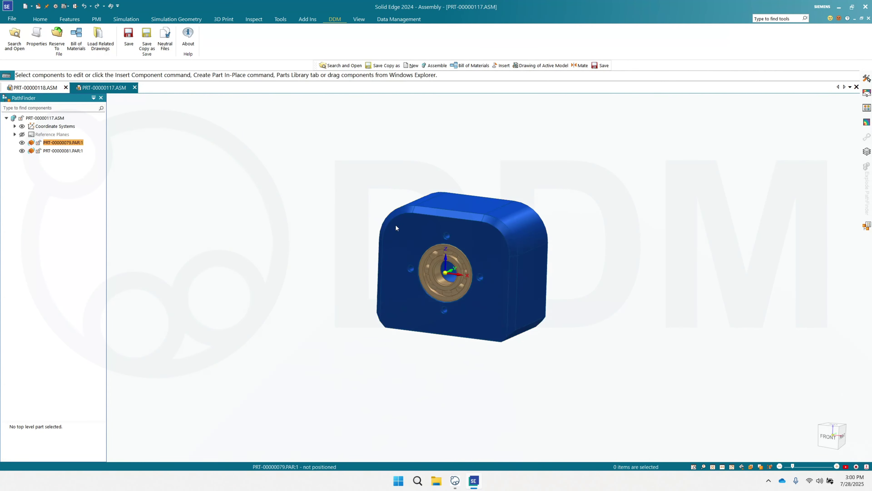
left_click(396, 227)
right_click(396, 224)
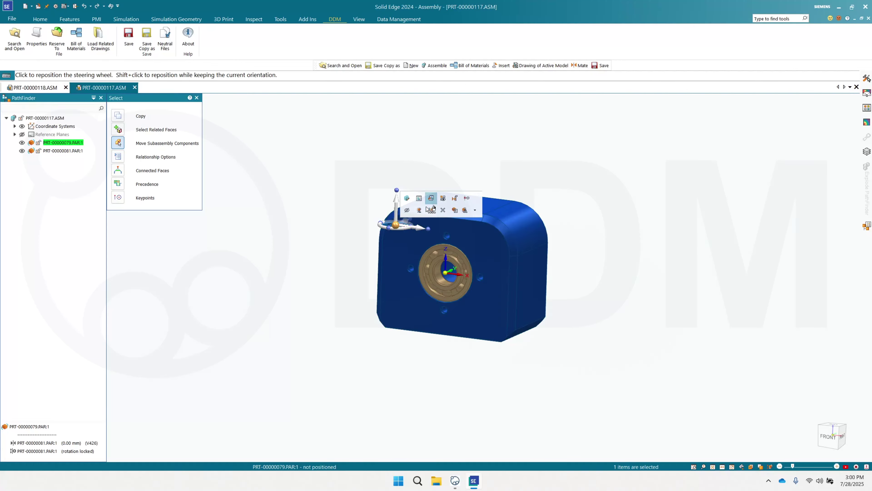
left_click(427, 208)
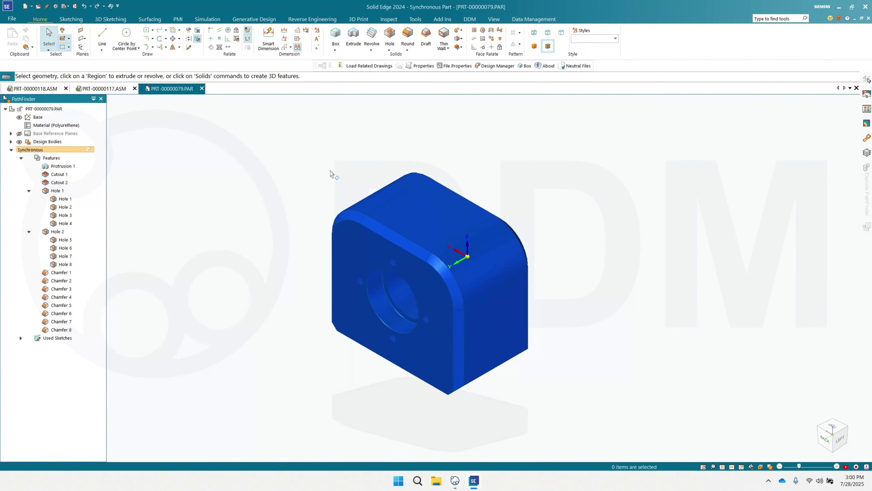
Close part PRT-00000079 and subassembly PRT-00000117 without saving the changes.
left_click(202, 88)
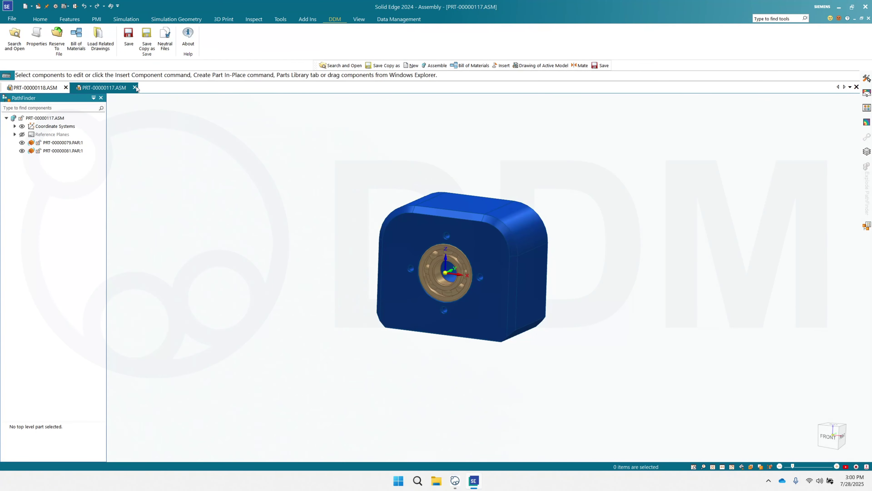
left_click(135, 87)
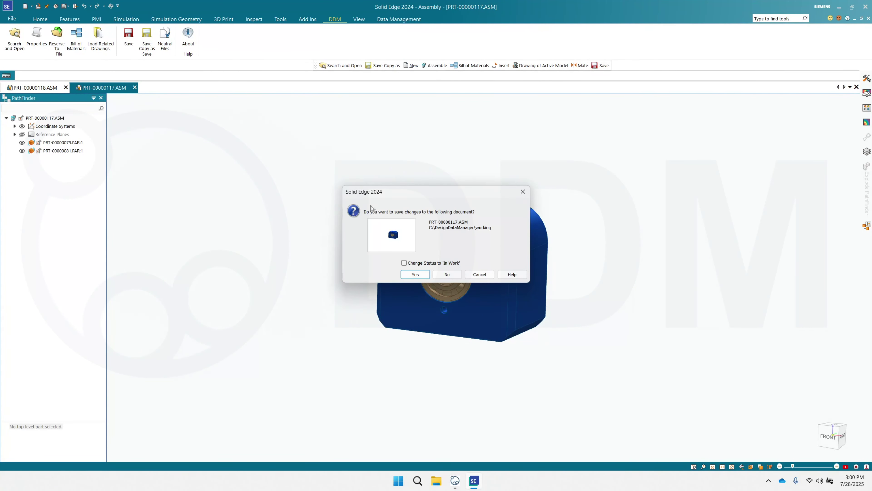
left_click(447, 274)
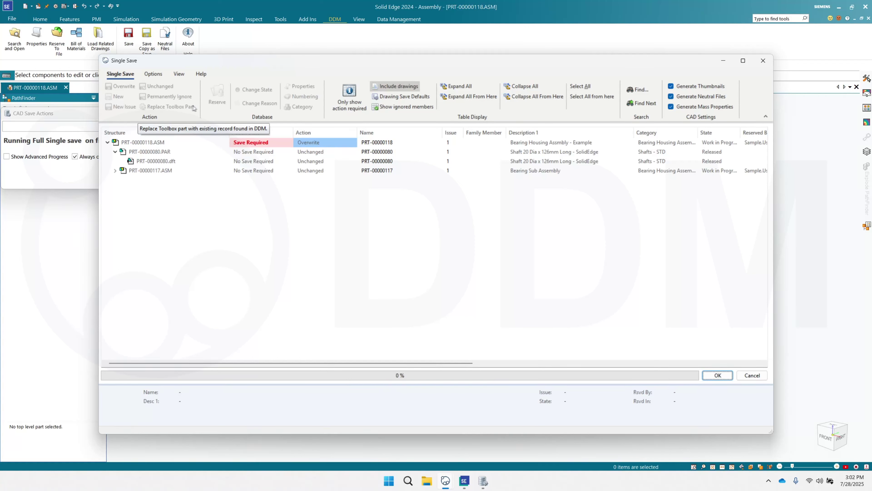
Cancel the DDM save of assembly PRT-00000118 and close the assembly.
left_click(750, 376)
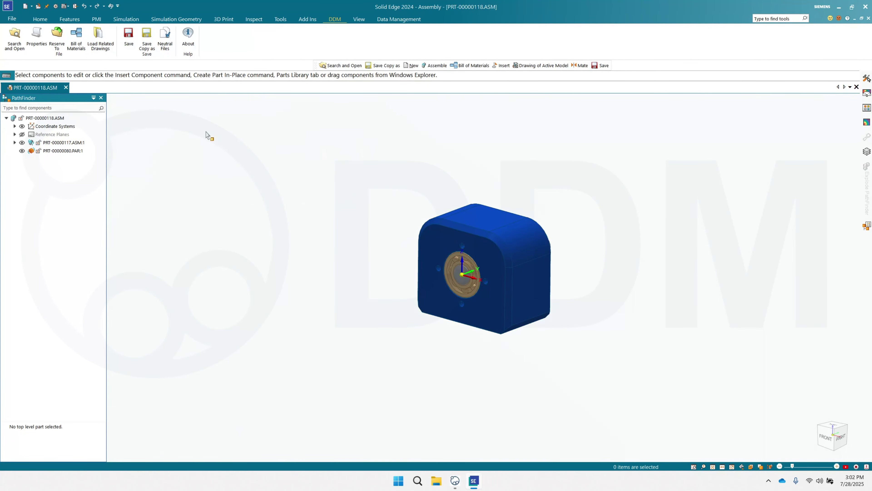
left_click(65, 87)
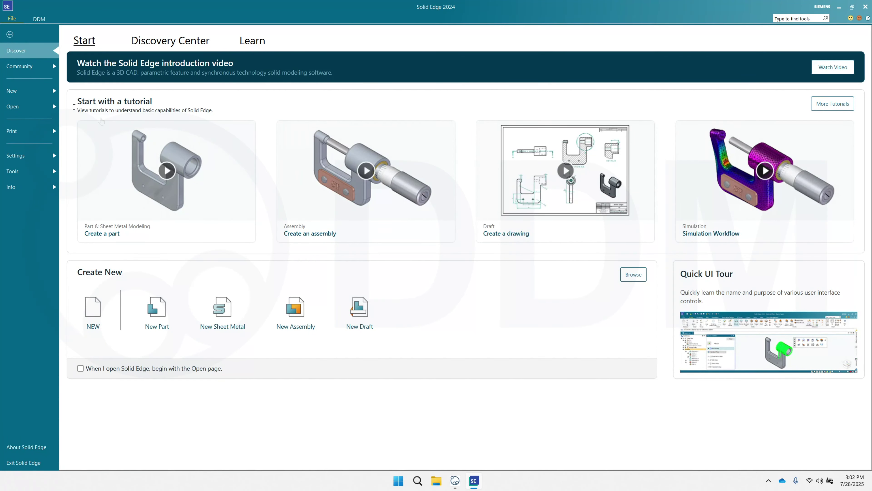
Open PRT-00000118.ASM from the working folder as read-only at all levels, save the open options as default, and dismiss the Read-Only Assistant.
left_click(19, 108)
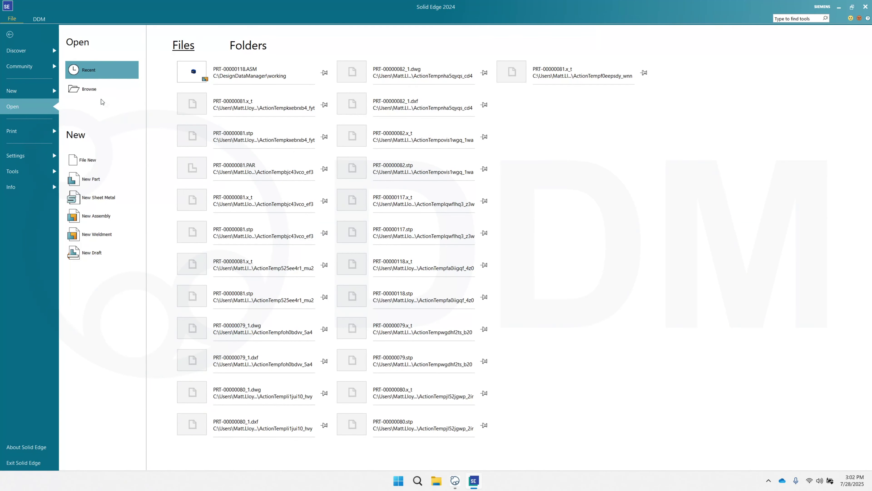
left_click(92, 90)
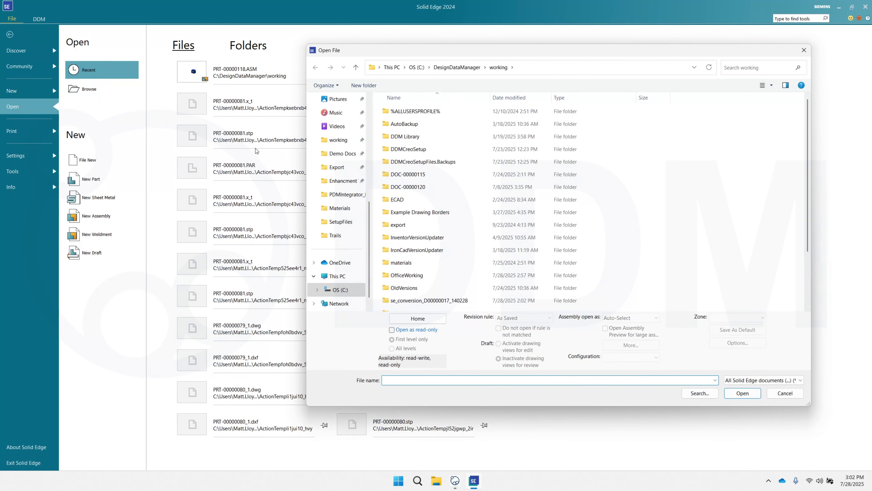
scroll(496, 233, "down", 2)
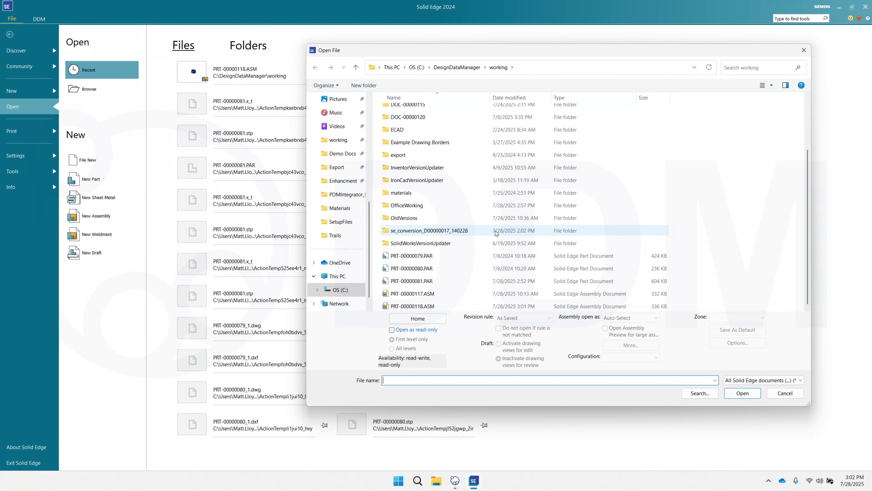
left_click(439, 303)
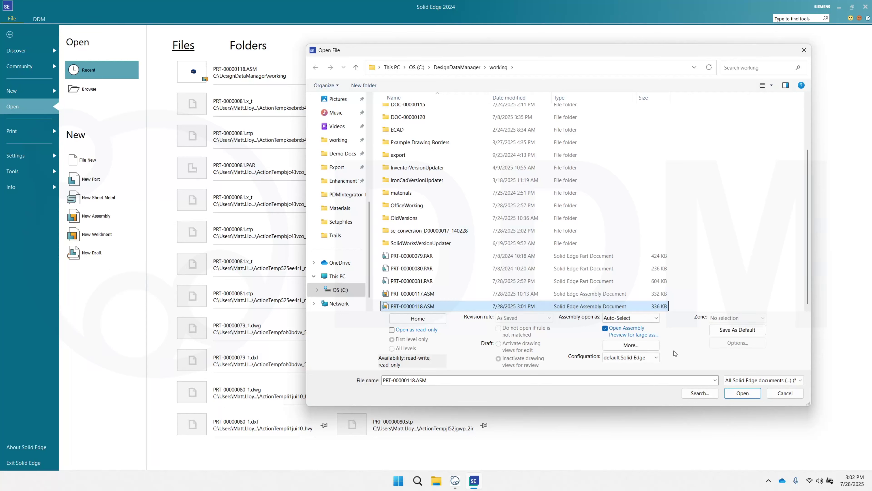
left_click(392, 330)
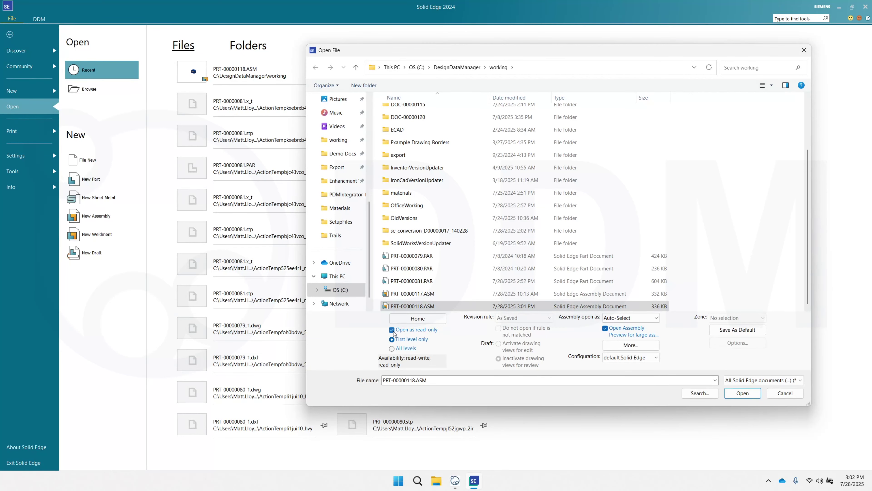
left_click(392, 349)
left_click(738, 330)
left_click(743, 394)
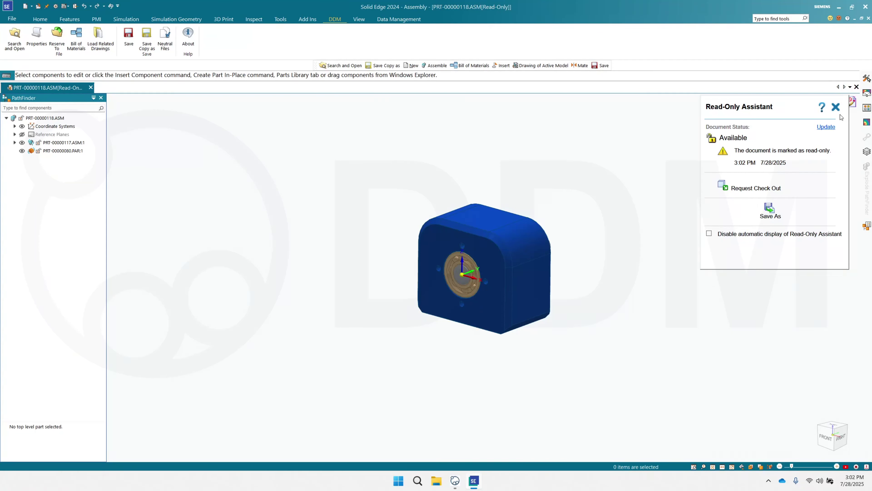
left_click(835, 107)
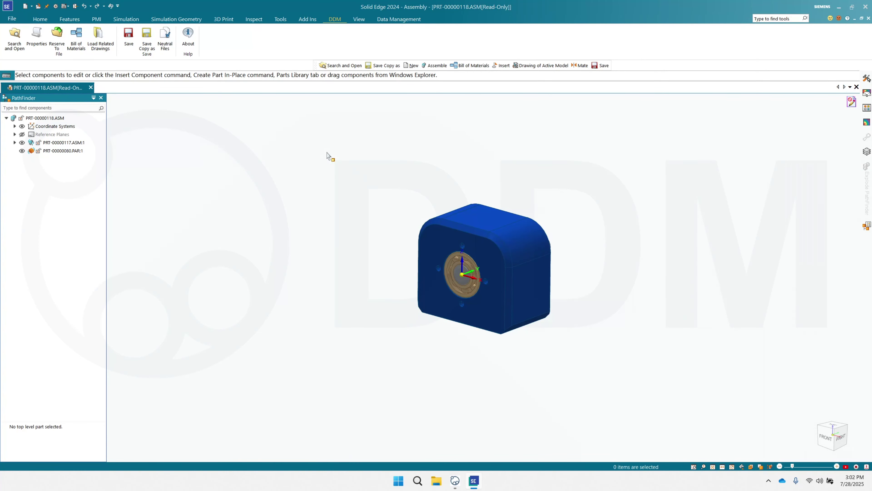
Open subassembly PRT-00000117 and its housing part PRT-00000079 from the read-only assembly PRT-00000118.
right_click(55, 143)
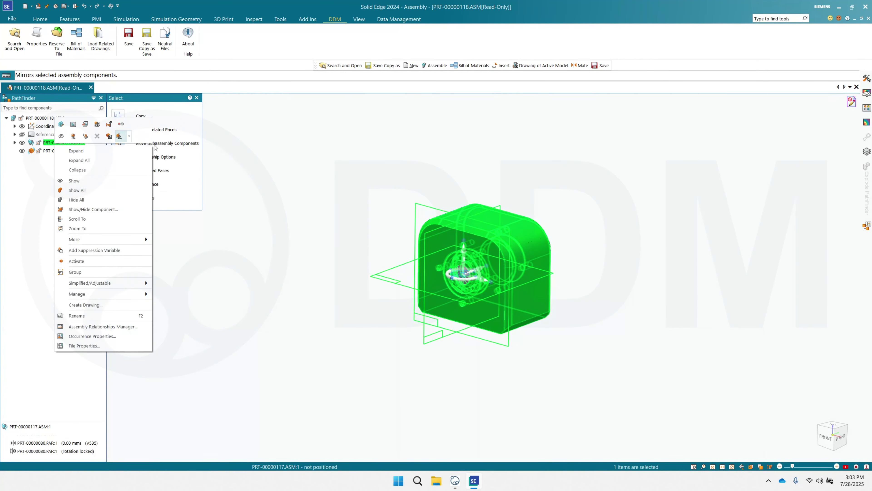
left_click(85, 124)
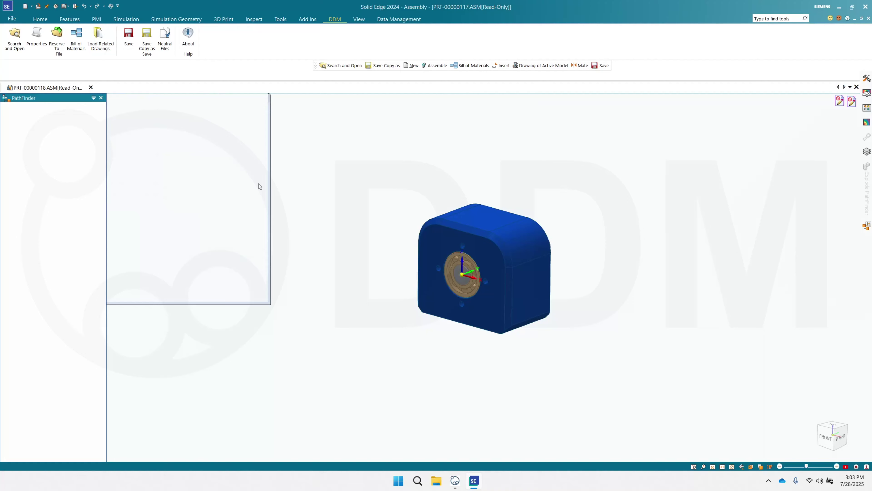
left_click(396, 214)
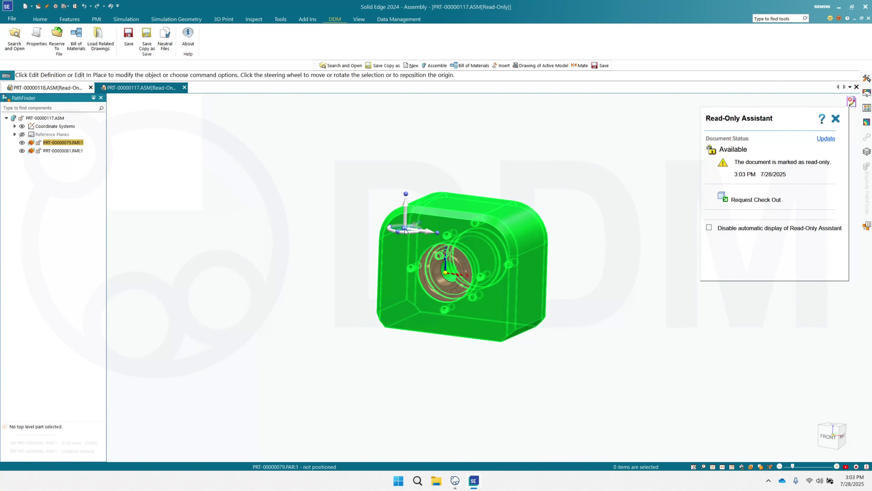
right_click(398, 195)
left_click(435, 207)
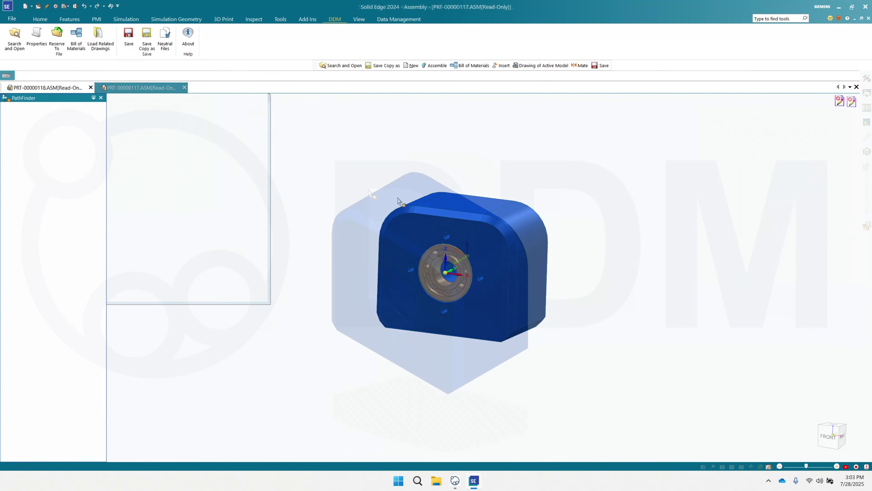
Make assembly PRT-00000118 writable, then start its DDM save to review the save actions and cancel it.
left_click(65, 88)
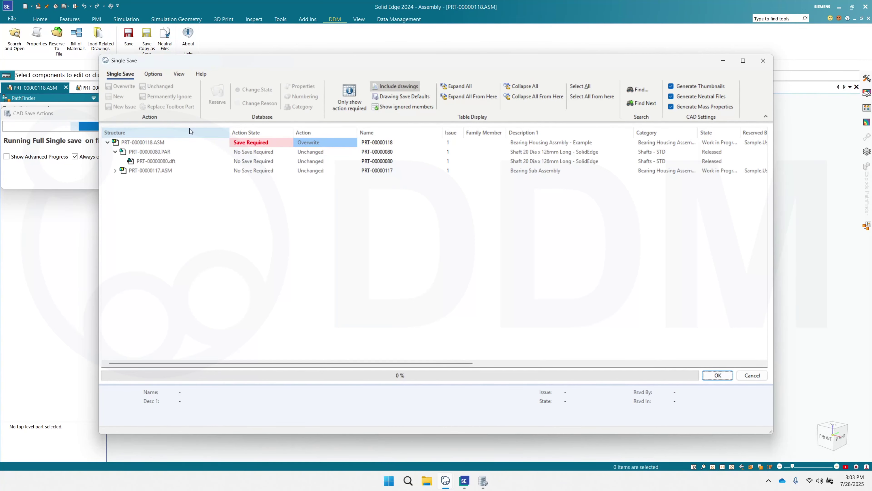
left_click(745, 377)
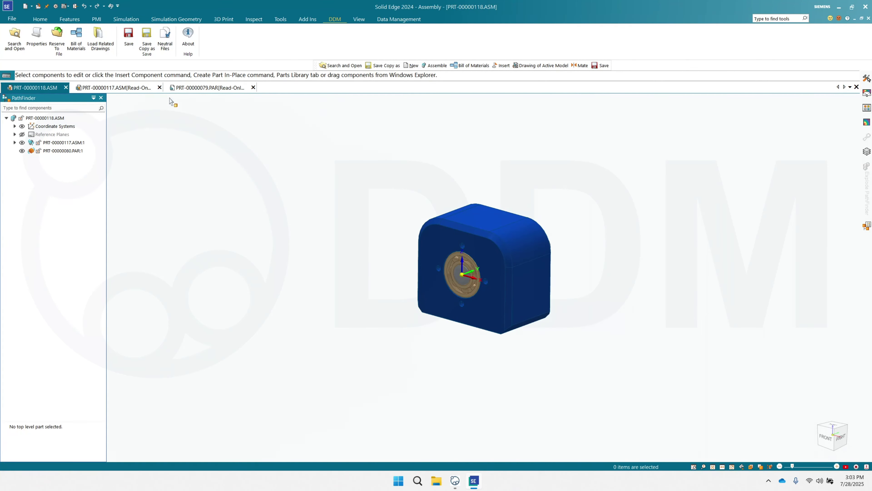
Request check-out of housing part PRT-00000079 through the Read-Only Assistant, leaving its geometry deselected.
left_click(189, 90)
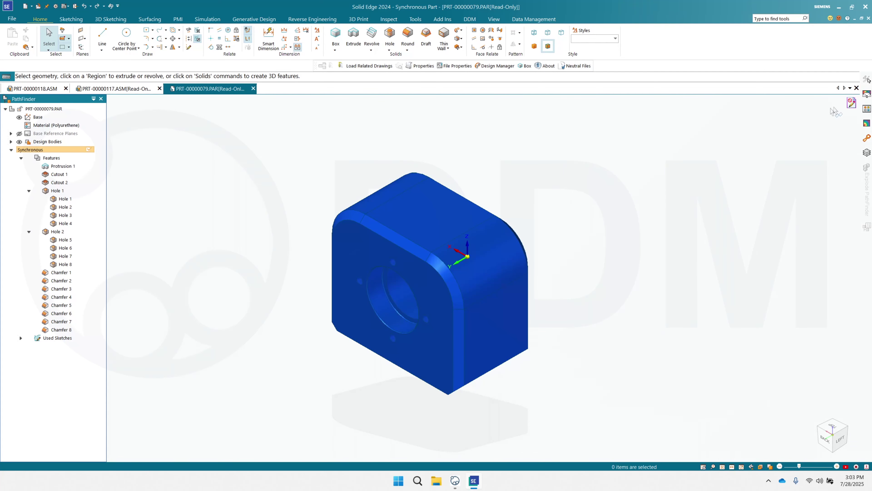
left_click(852, 104)
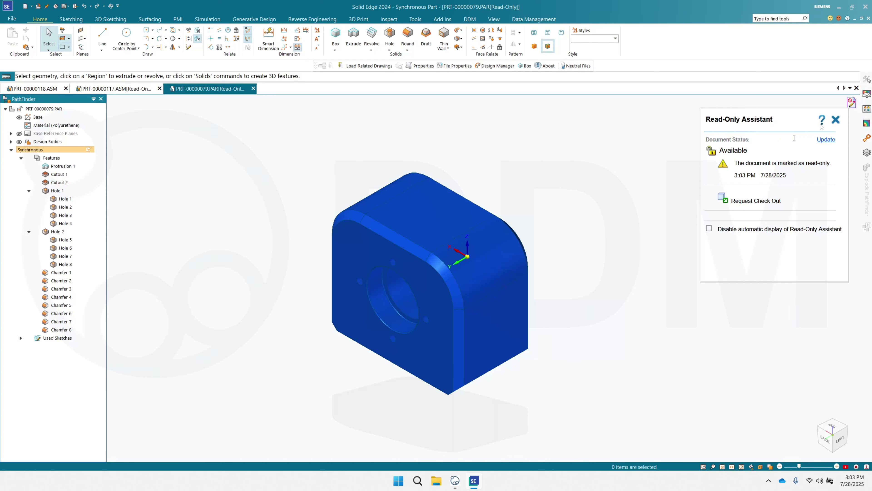
left_click(736, 201)
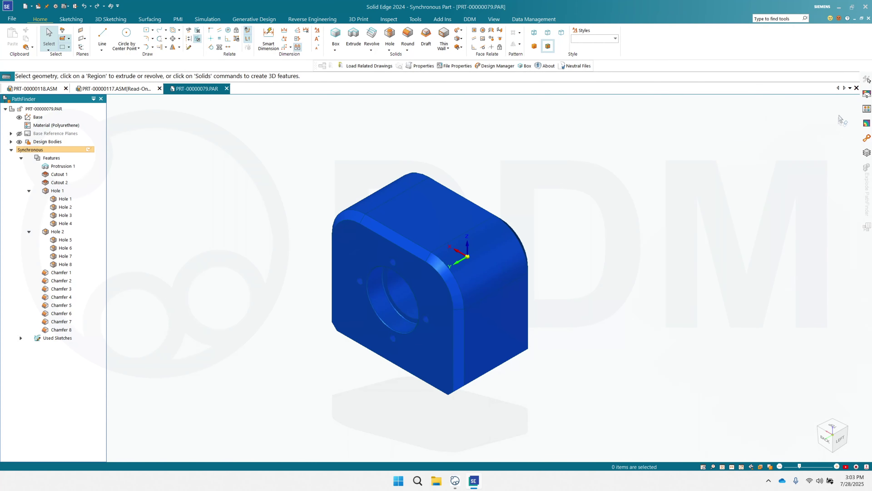
left_click(489, 254)
key("Escape")
Review the save actions for assembly PRT-00000118 and checked-out part PRT-00000079 in the DDM Single Save, then cancel it.
left_click(37, 88)
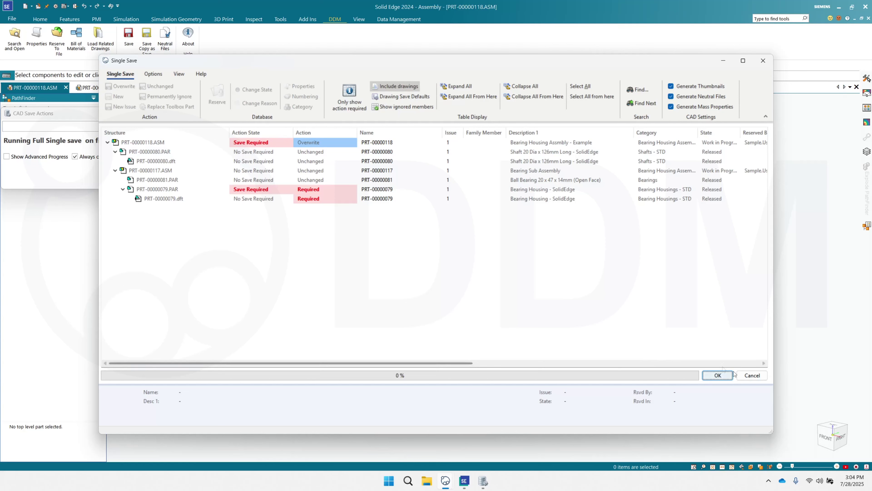
left_click(746, 375)
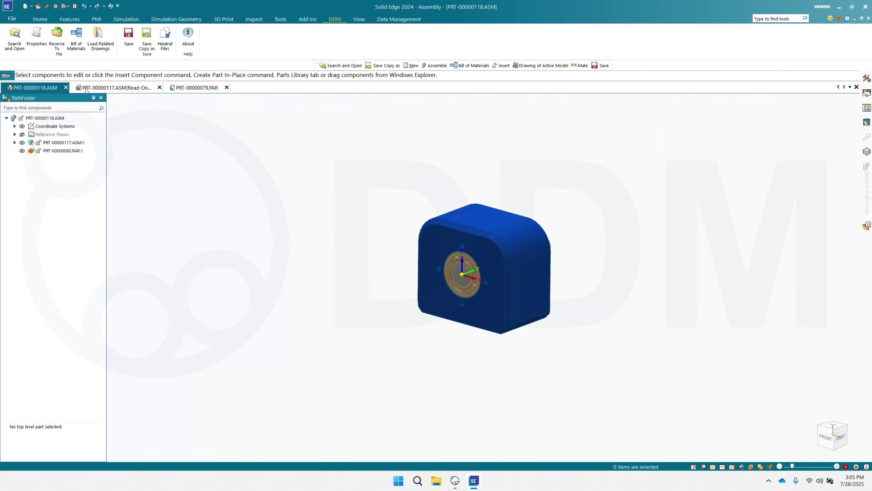
Close all open documents and clear the DDM working folder, deleting the locally modified files too.
left_click(65, 87)
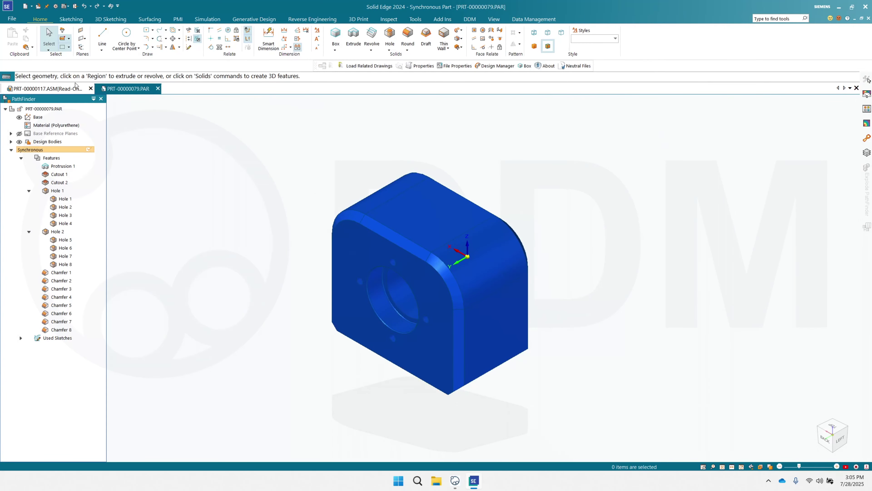
left_click(67, 87)
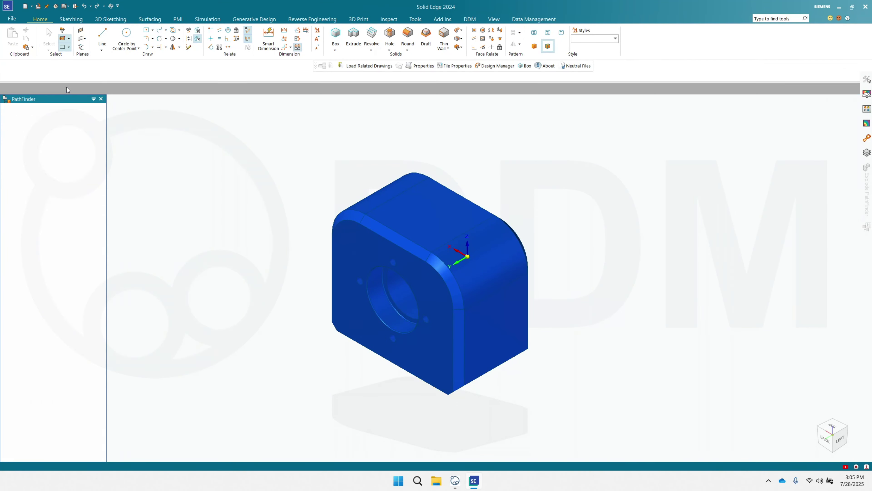
left_click(39, 19)
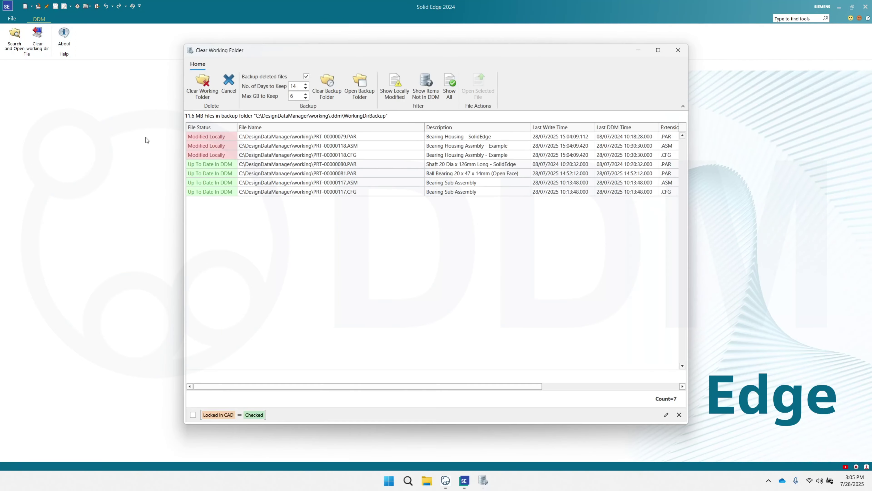
left_click(202, 84)
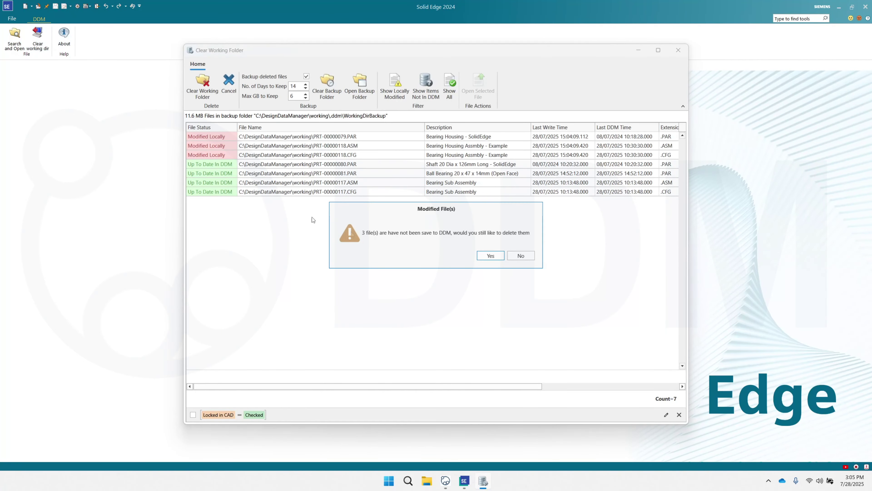
left_click(491, 255)
Find assembly PRT-00000118 in the DDM WorkBench and load it with all its components in As Stored mode.
left_click(14, 36)
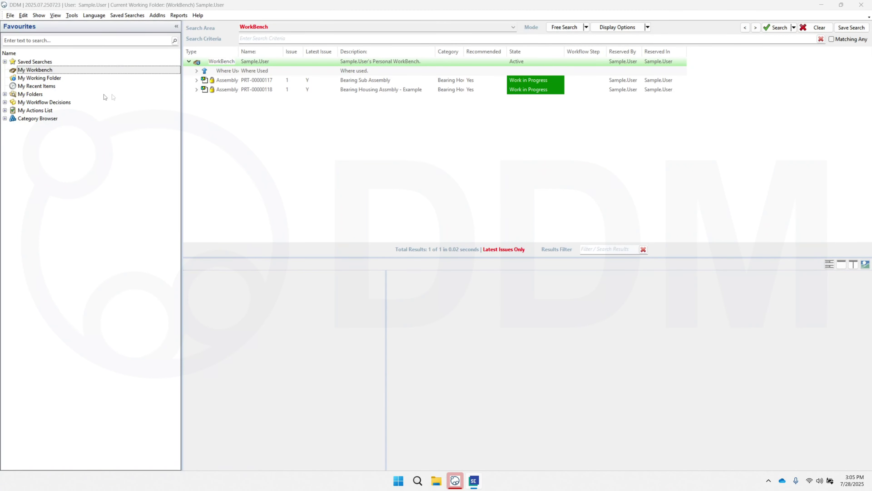
double_click(361, 93)
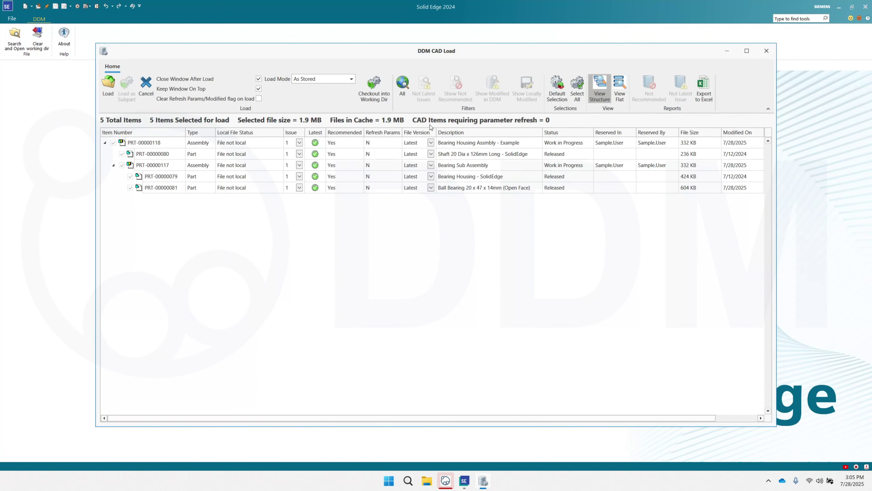
left_click(108, 90)
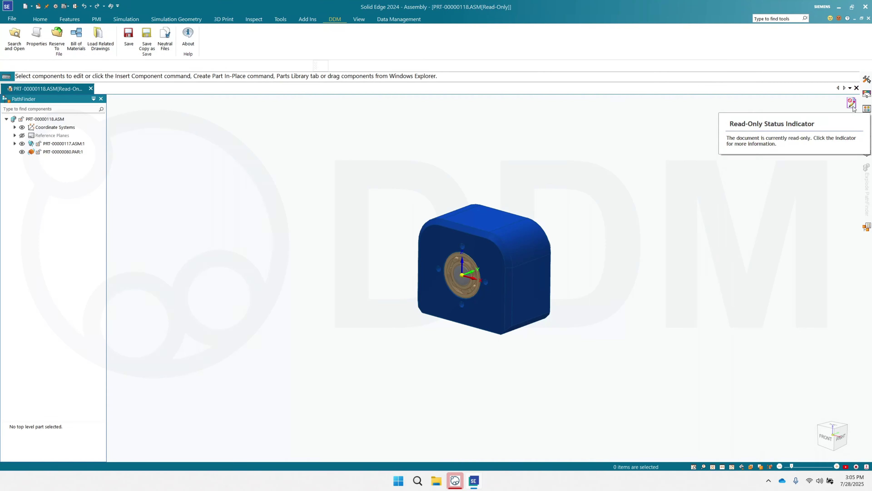
Open the blue housing part PRT-00000079 directly from the freshly loaded assembly.
left_click(500, 224)
right_click(498, 225)
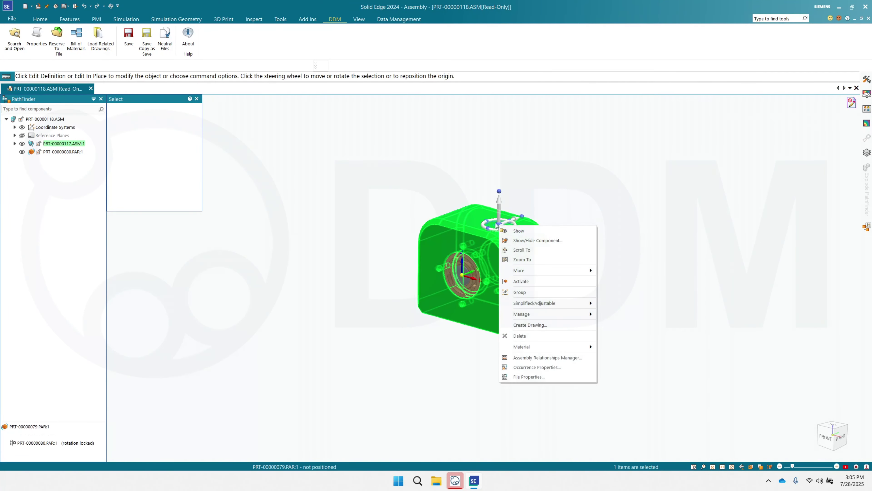
left_click(529, 203)
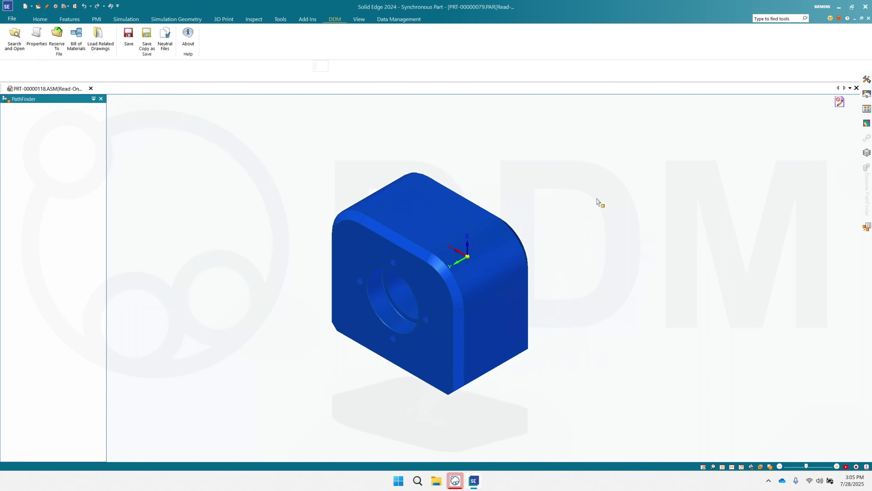